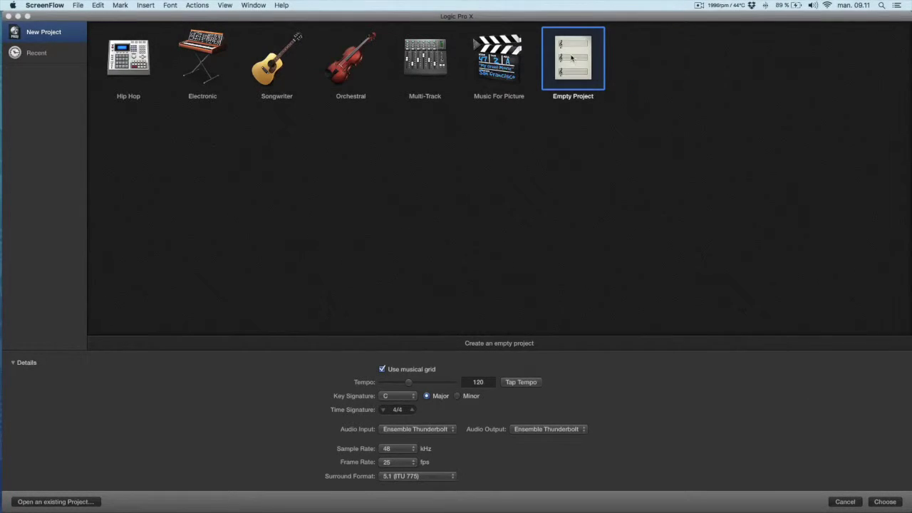
# - Create an empty project with a single audio track, Audio 1
pyautogui.click(884, 502)
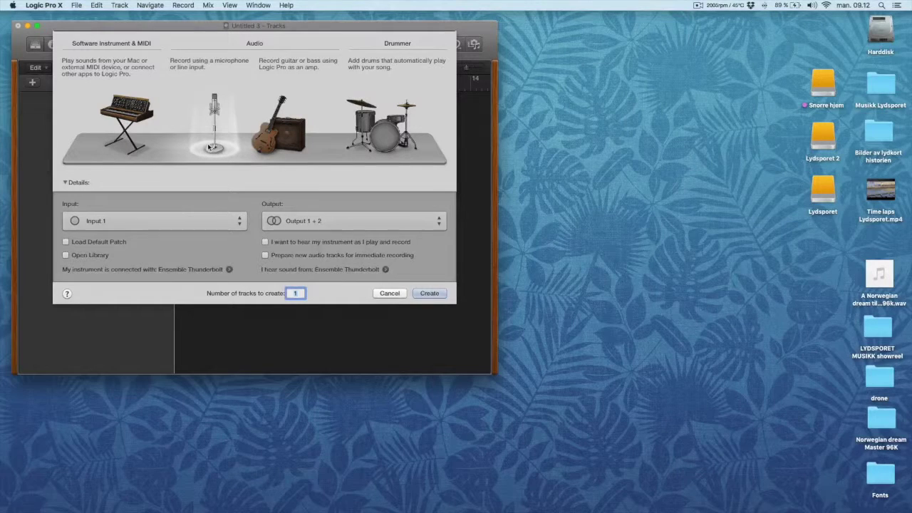
pyautogui.press('Return')
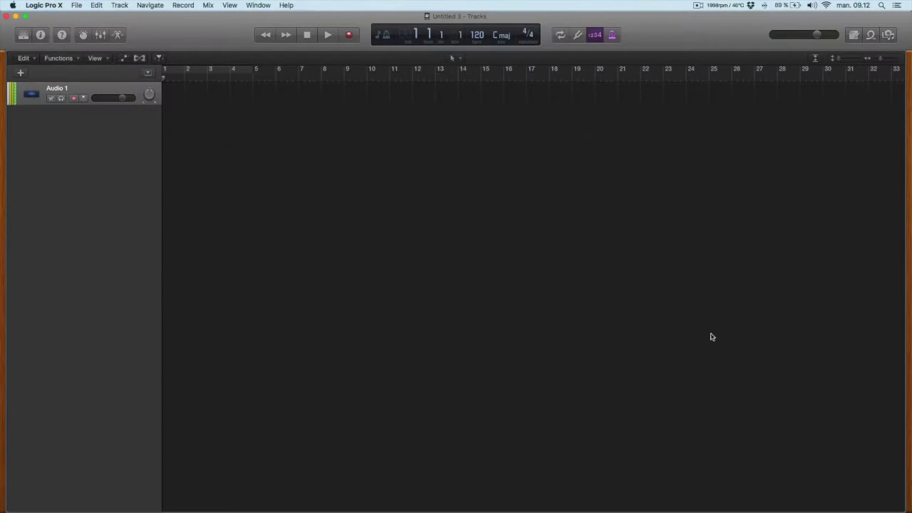
# - In Advanced preferences, enable Show Advanced Tools plus Audio, Surround, MIDI, Control Surfaces, Score and Advanced Editing
pyautogui.press('super+comma')
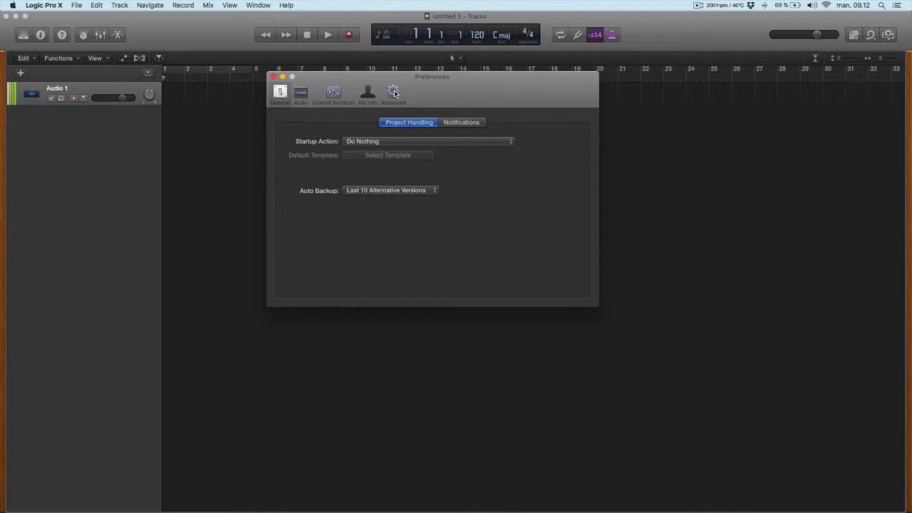
pyautogui.click(394, 93)
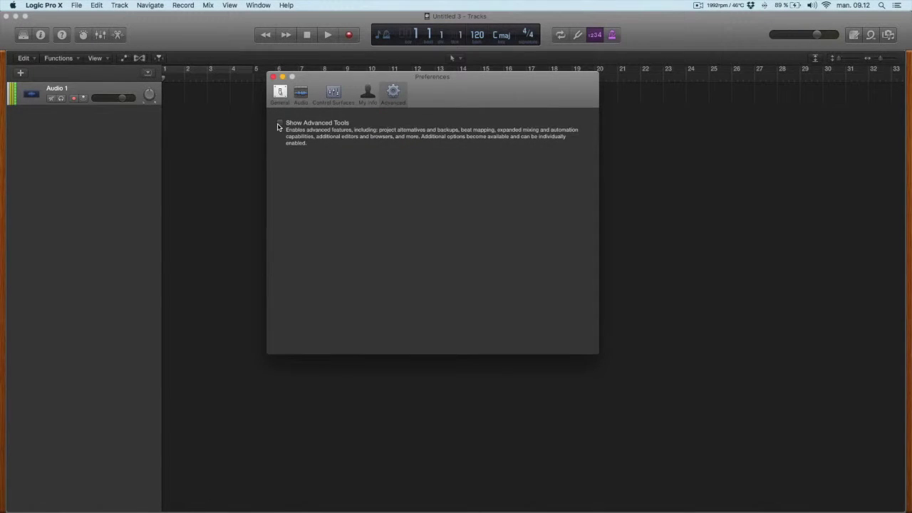
pyautogui.click(280, 124)
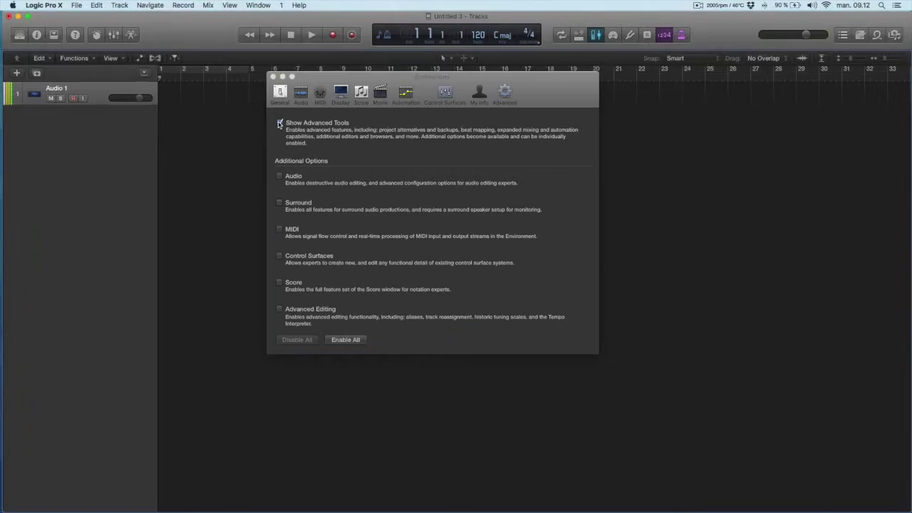
pyautogui.click(279, 177)
pyautogui.click(279, 204)
pyautogui.click(279, 229)
pyautogui.click(280, 256)
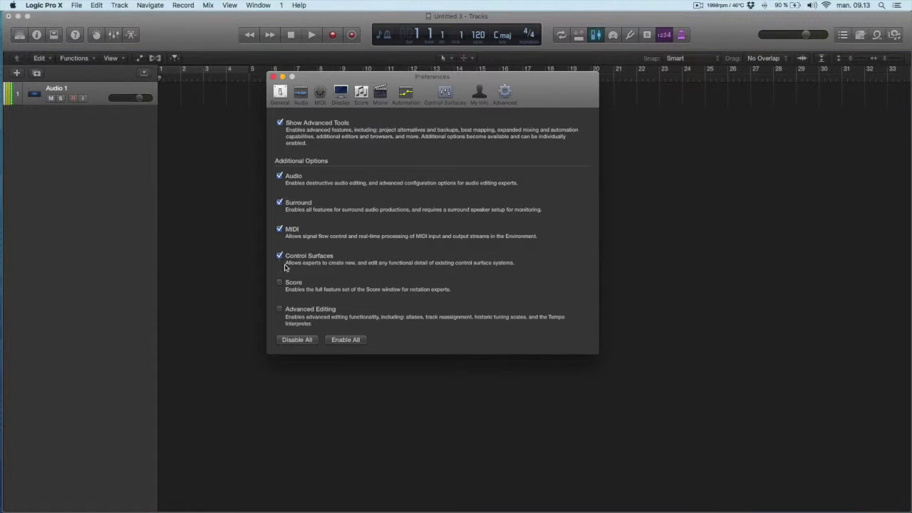
pyautogui.click(279, 282)
pyautogui.click(279, 309)
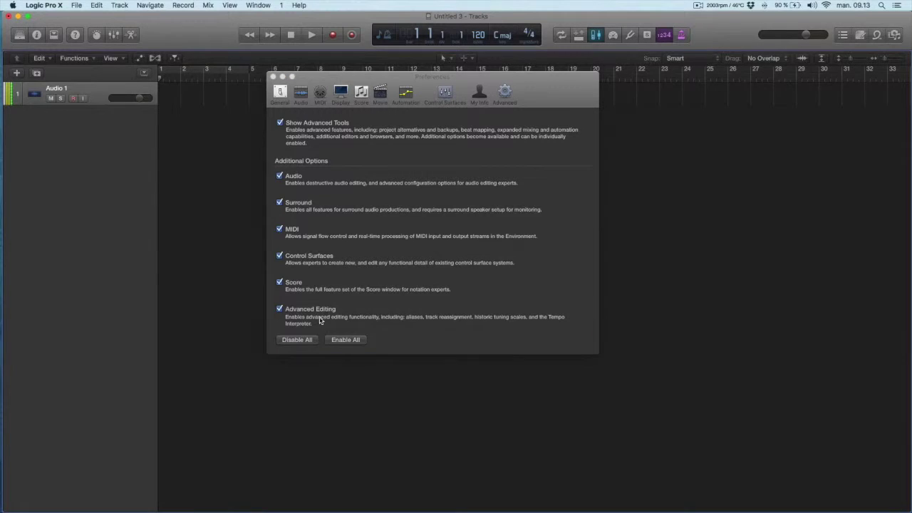
pyautogui.click(272, 75)
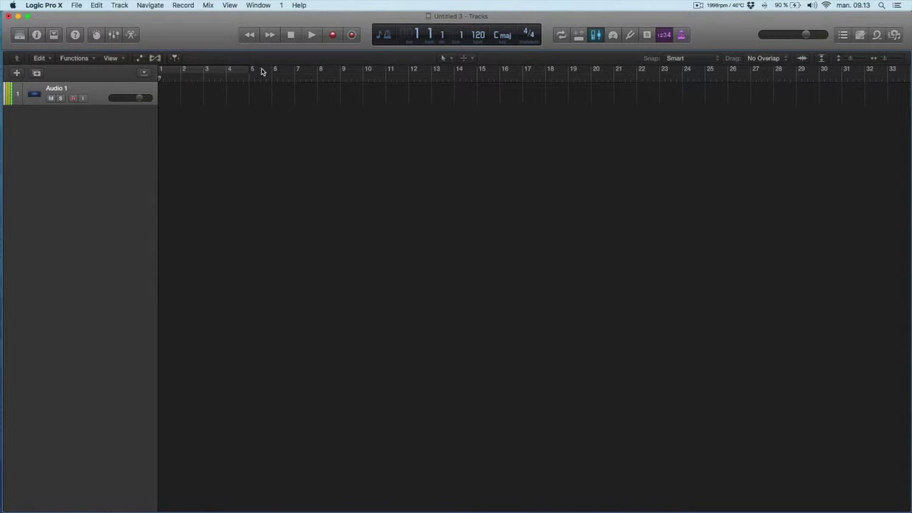
# - Show the inspector beside the tracks, briefly toggling the Library panel open and closed
pyautogui.click(37, 35)
pyautogui.click(21, 35)
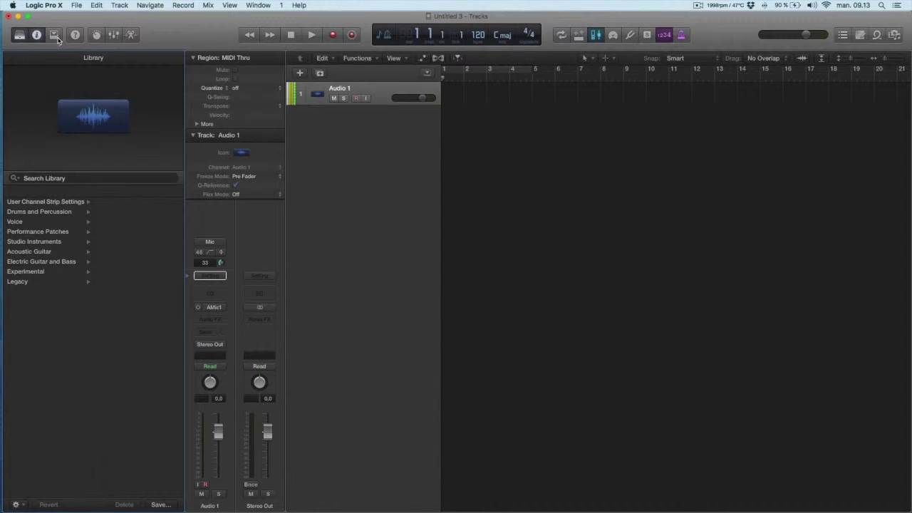
pyautogui.click(23, 37)
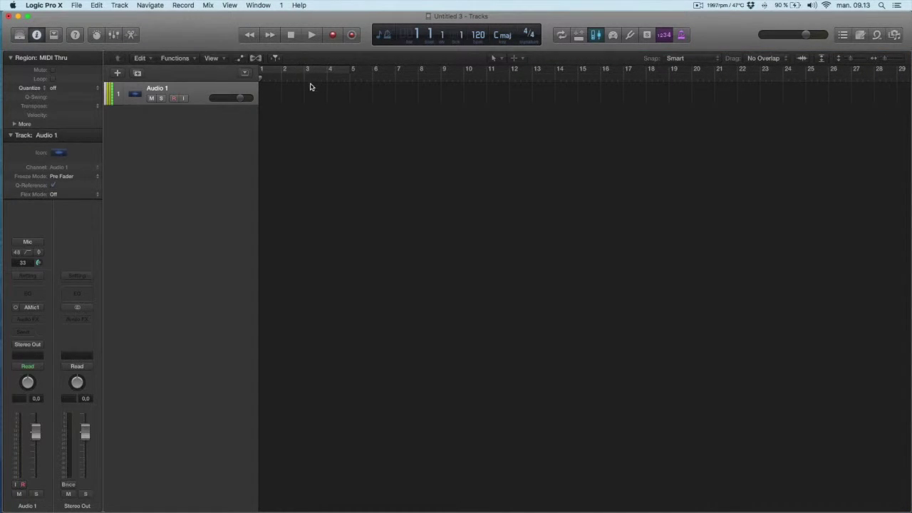
# - Bring up the Startup Action choices in the General preferences
pyautogui.press('super+comma')
pyautogui.click(280, 93)
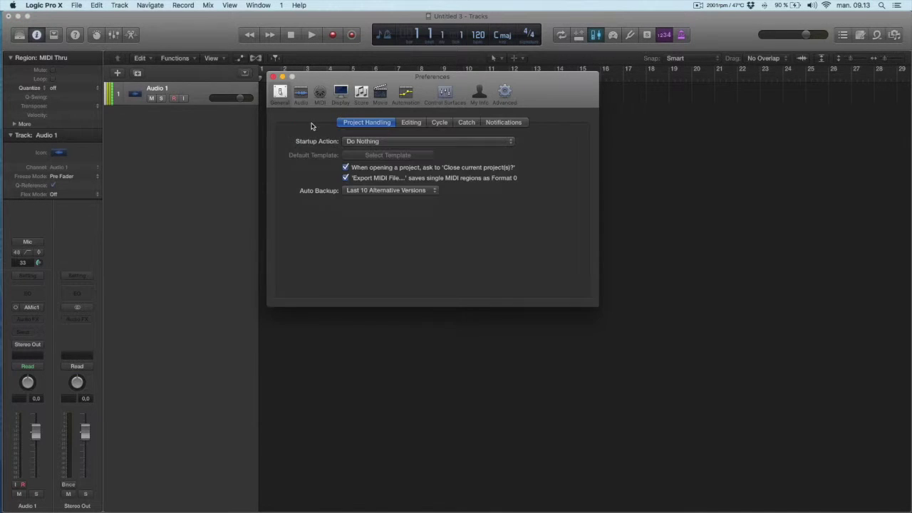
pyautogui.click(359, 143)
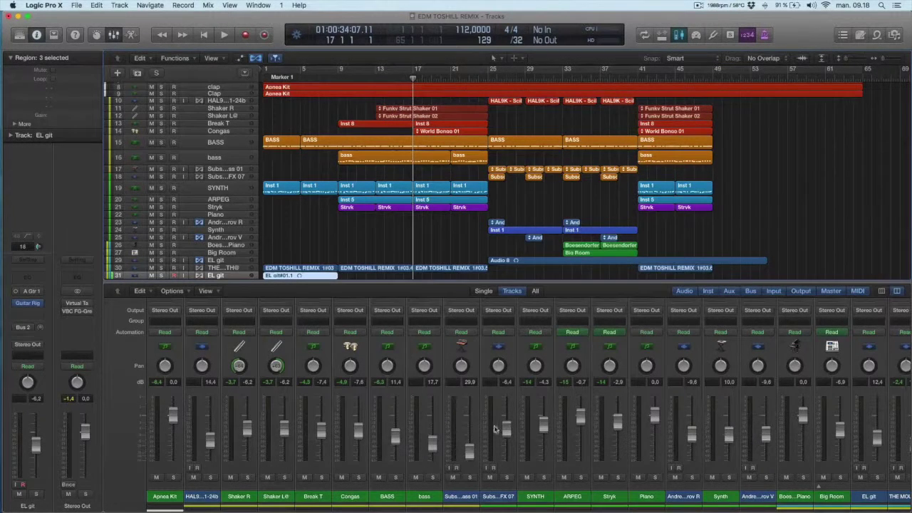
# - Play the EDM TOSHILL REMIX song, scrolling the mixer strips to watch the meters, then stop
pyautogui.press('space')
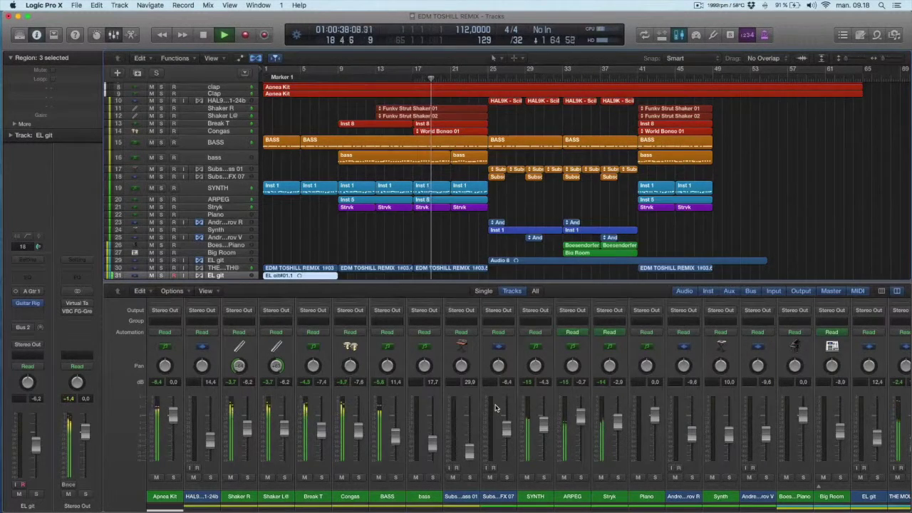
pyautogui.hscroll(3, 496, 408)
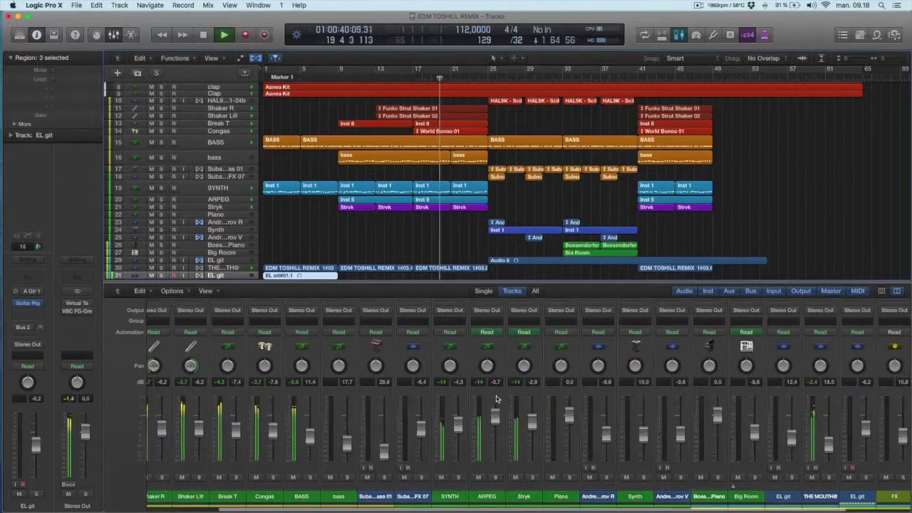
pyautogui.hscroll(-3, 435, 406)
pyautogui.press('space')
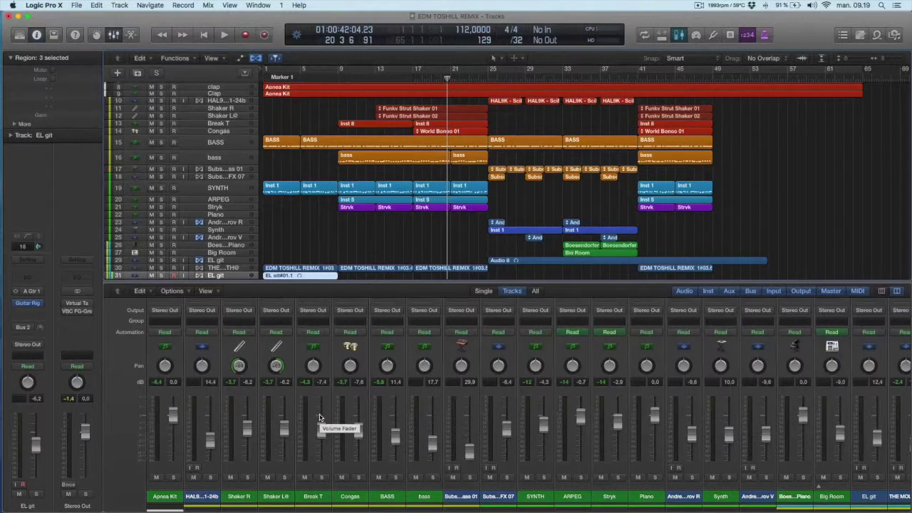
pyautogui.press('super+comma')
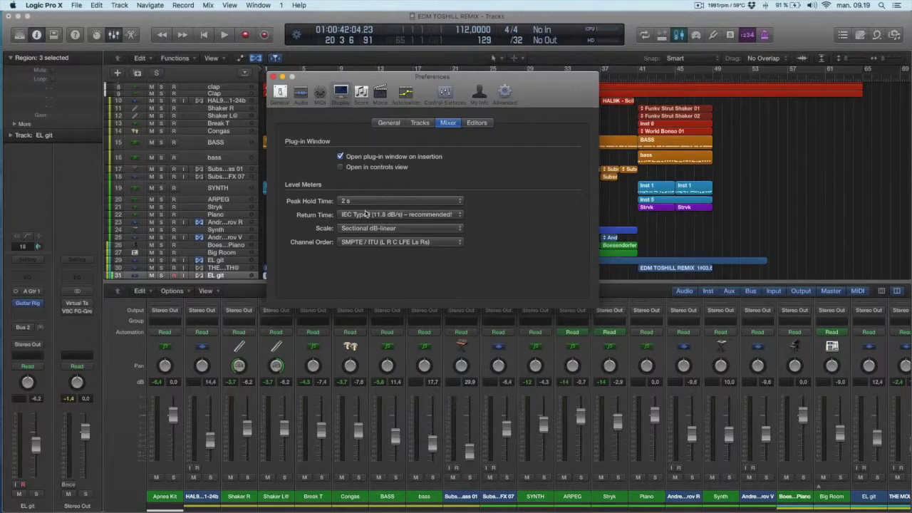
# - Set the level meter scale to Exponential, close Preferences and resume playback
pyautogui.click(347, 228)
pyautogui.click(349, 218)
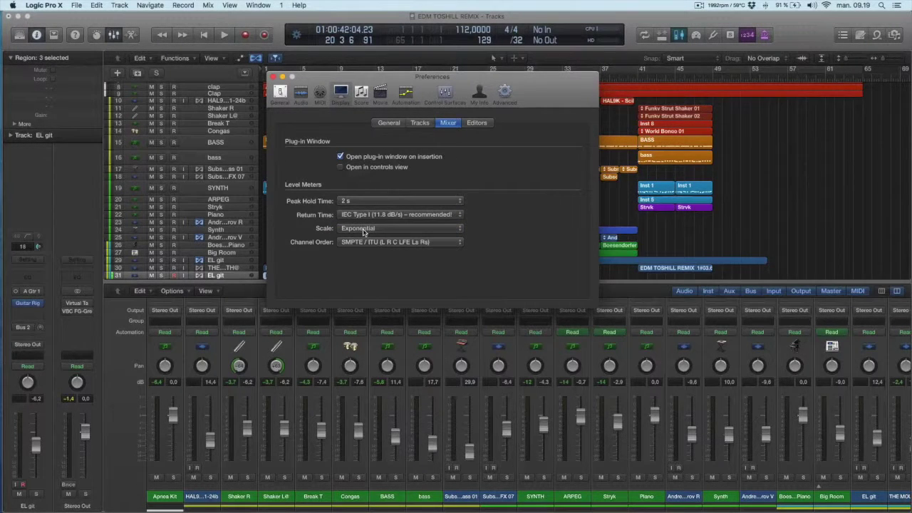
pyautogui.click(274, 77)
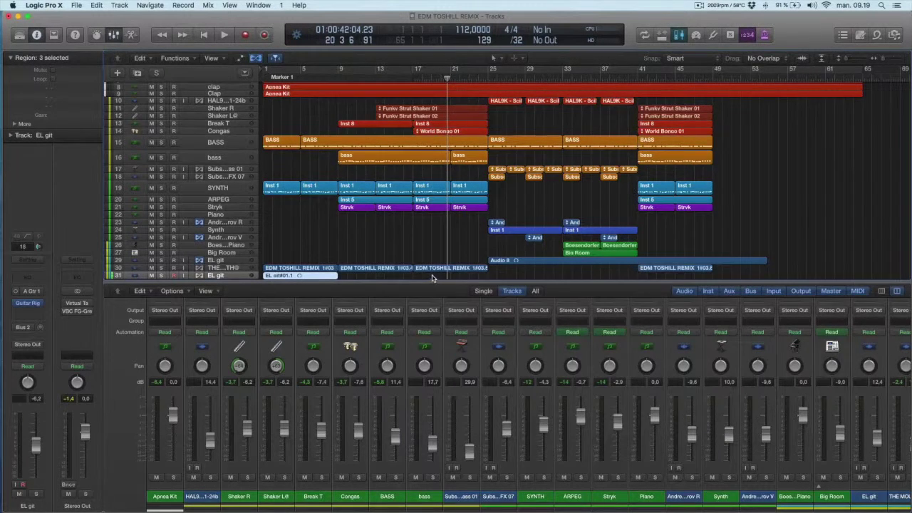
pyautogui.press('space')
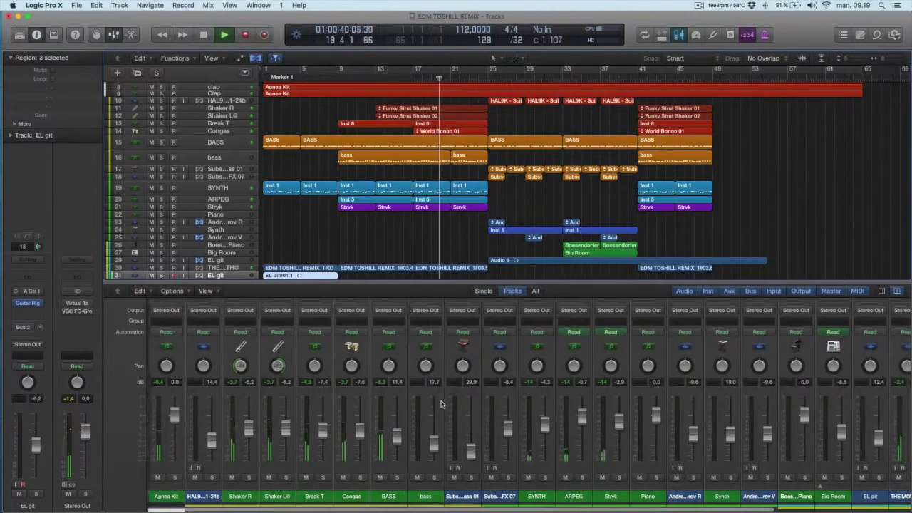
# - Scroll the mixer strips to watch the channel meters, then stop playback at bar 21
pyautogui.hscroll(2, 440, 404)
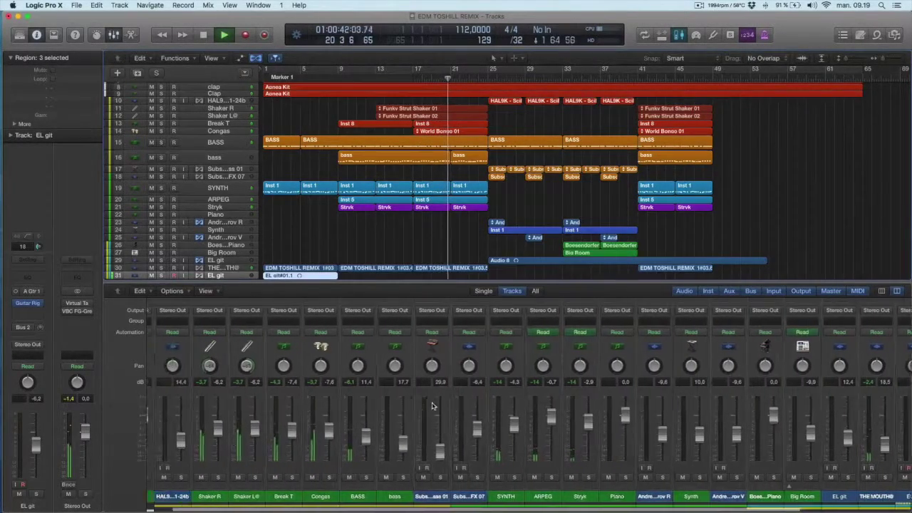
pyautogui.hscroll(-2, 432, 406)
pyautogui.press('space')
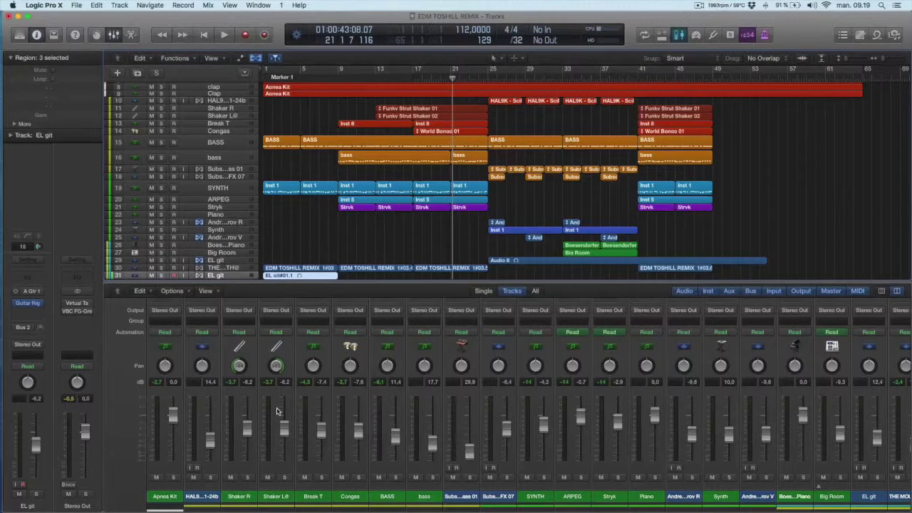
# - Set the Mixer preferences' level meter scale to Sectional dB-linear and close Preferences
pyautogui.press('super+comma')
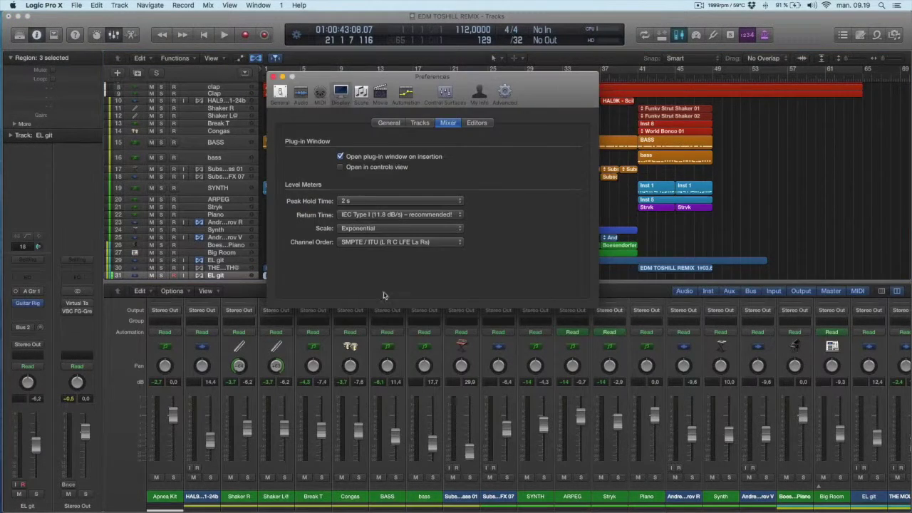
pyautogui.click(368, 229)
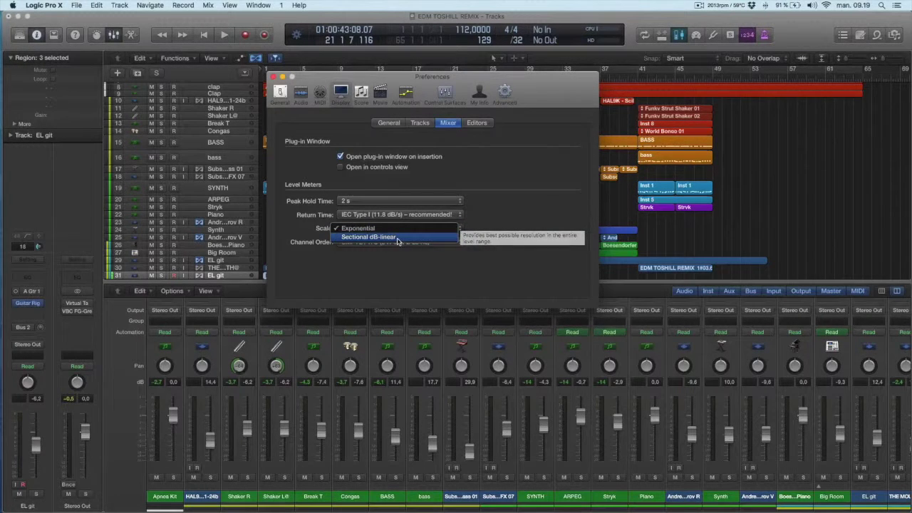
pyautogui.click(396, 238)
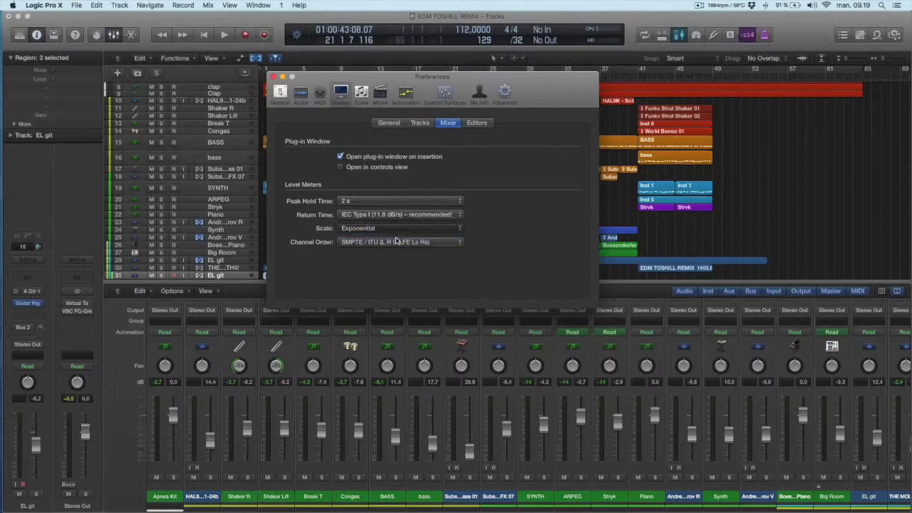
pyautogui.click(274, 76)
# - Play the song to check the new meters, then stop playback
pyautogui.press('space')
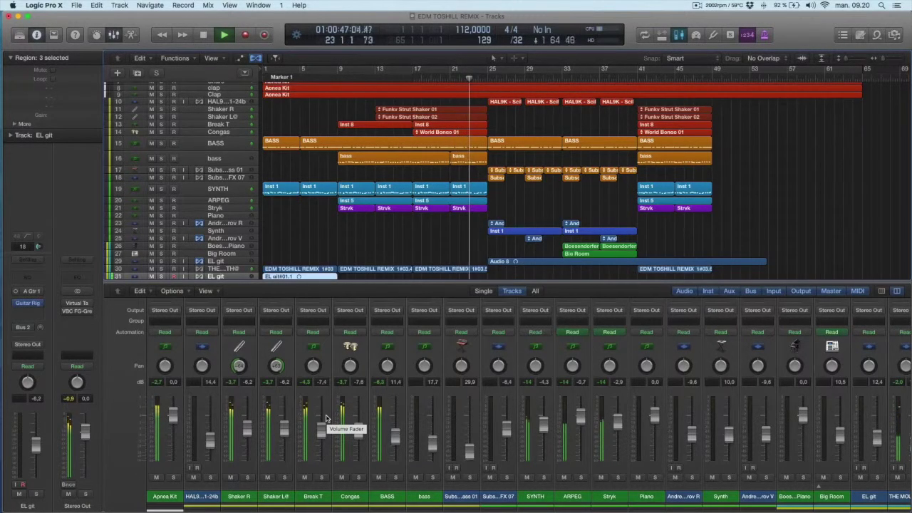
pyautogui.press('space')
pyautogui.hscroll(4, 241, 460)
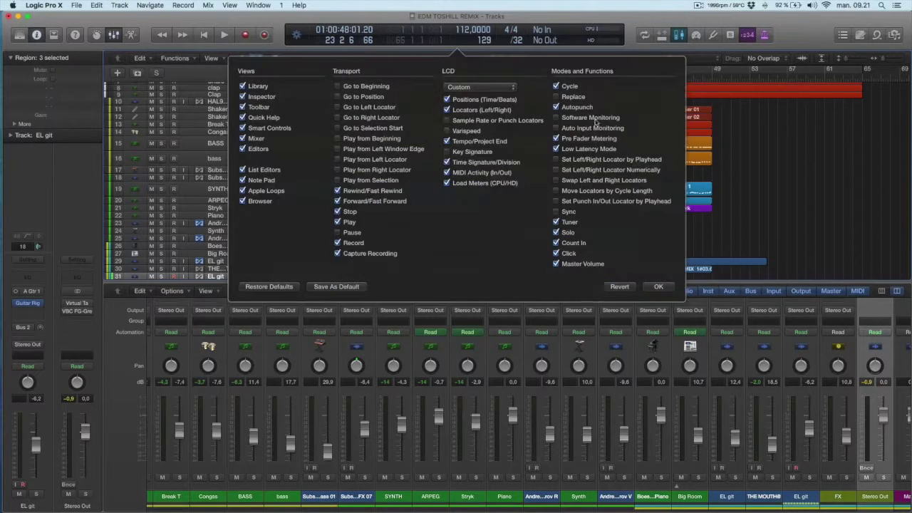
# - Add the Autopunch function to the control bar through Customize Control Bar and Display
pyautogui.rightClick(645, 28)
pyautogui.click(652, 288)
# - Scroll the tracks area to view the new Acoustic Pluck track 32 and its region
pyautogui.scroll(1, 518, 178)
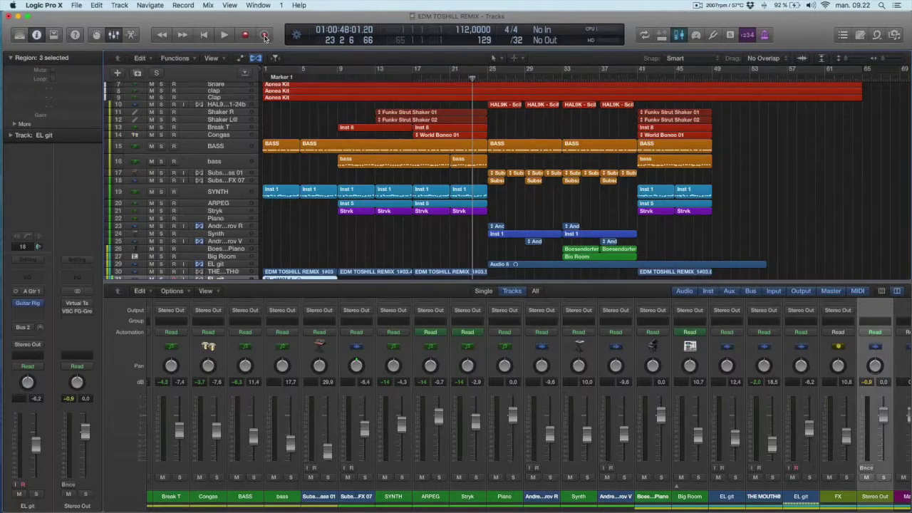
pyautogui.scroll(-2, 235, 265)
pyautogui.hscroll(1, 259, 241)
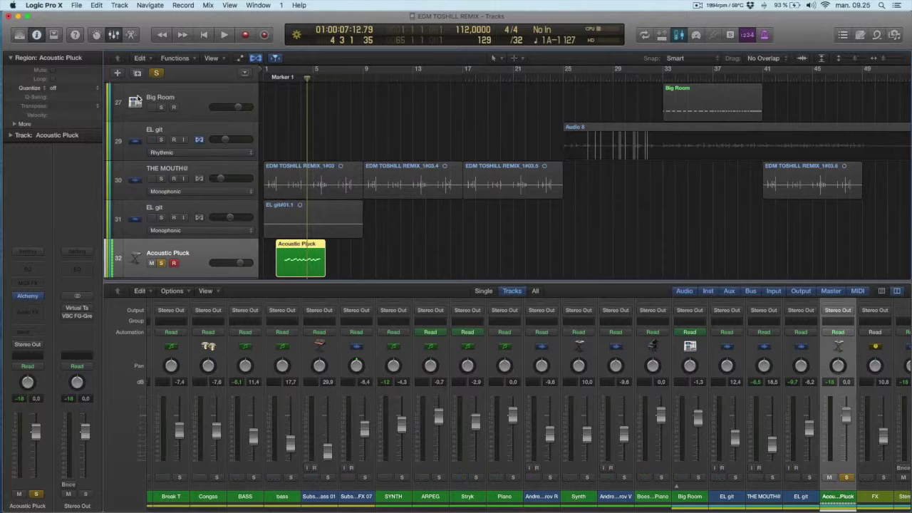
pyautogui.click(78, 5)
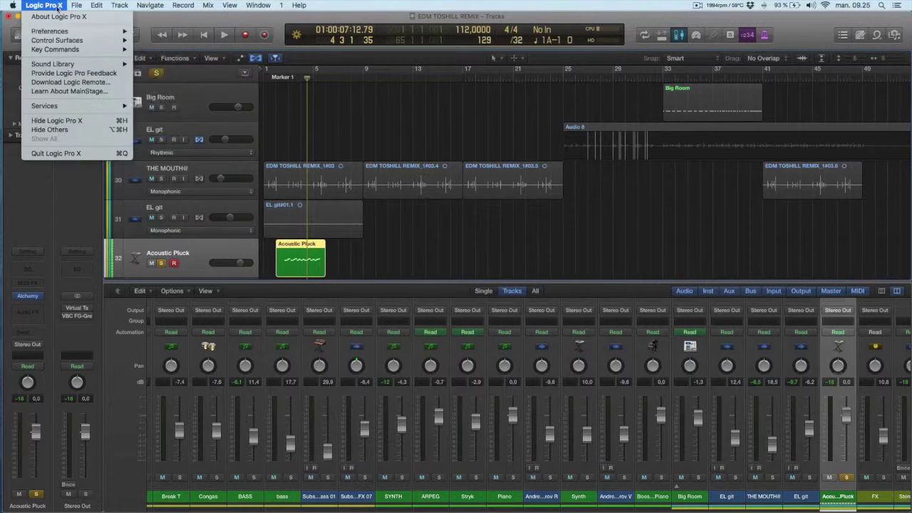
pyautogui.moveTo(50, 31)
pyautogui.click(204, 131)
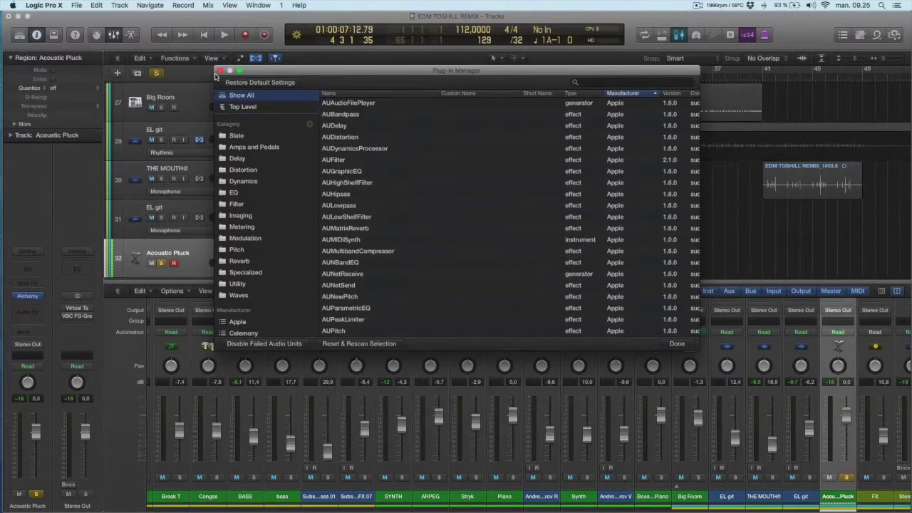
pyautogui.click(220, 72)
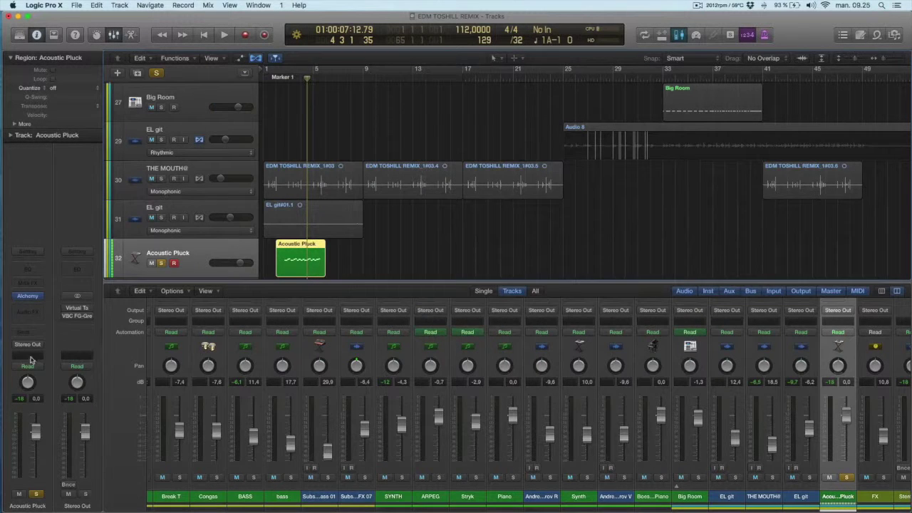
# - Show the plug-in menu for an empty effect slot on the Acoustic Pluck channel
pyautogui.click(28, 316)
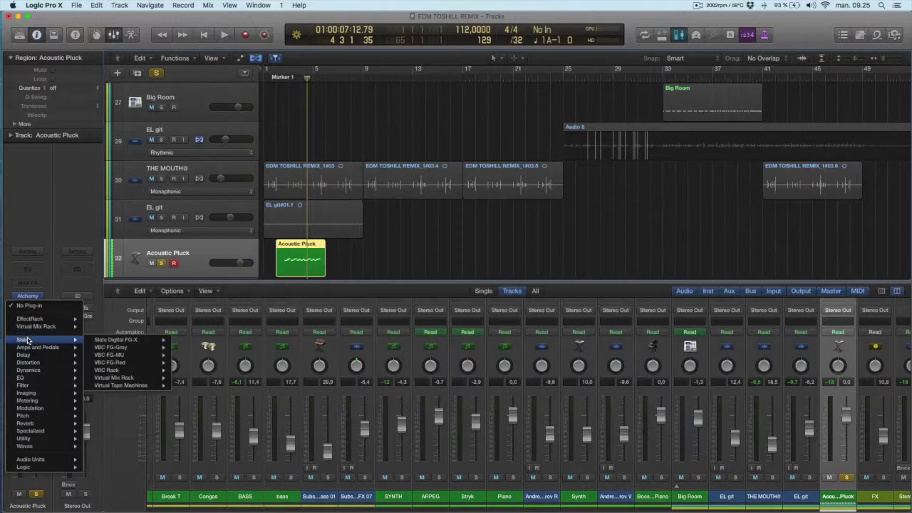
pyautogui.moveTo(29, 342)
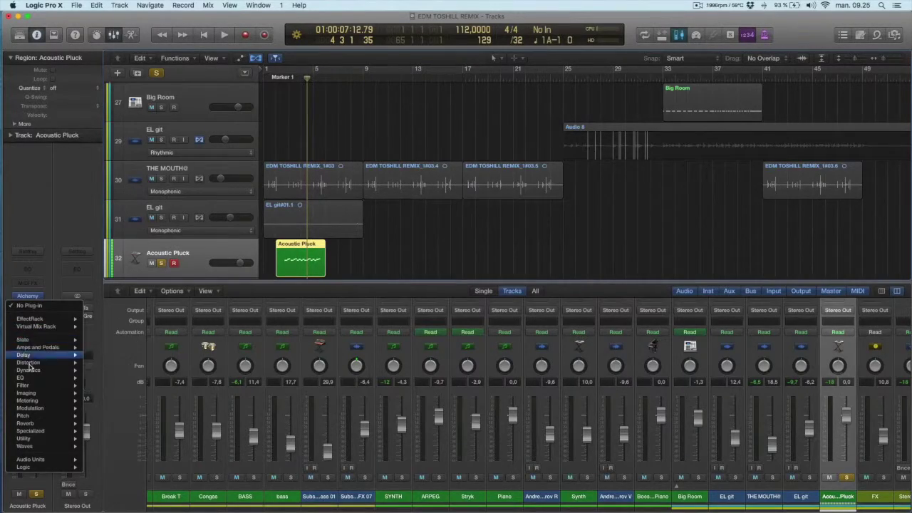